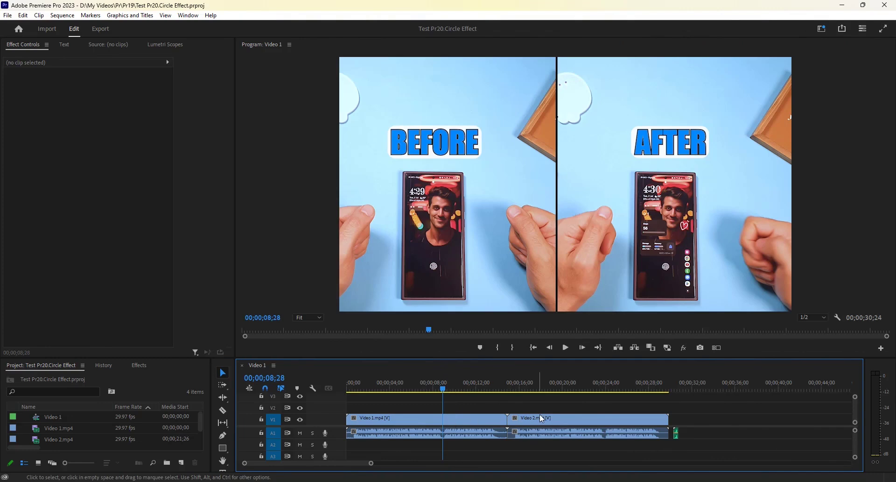
Move the Video 2 clip to V2 and its audio to A2, starting with Video 1, and place the playhead at 00;00;08;26
drag(441, 393, 558, 390)
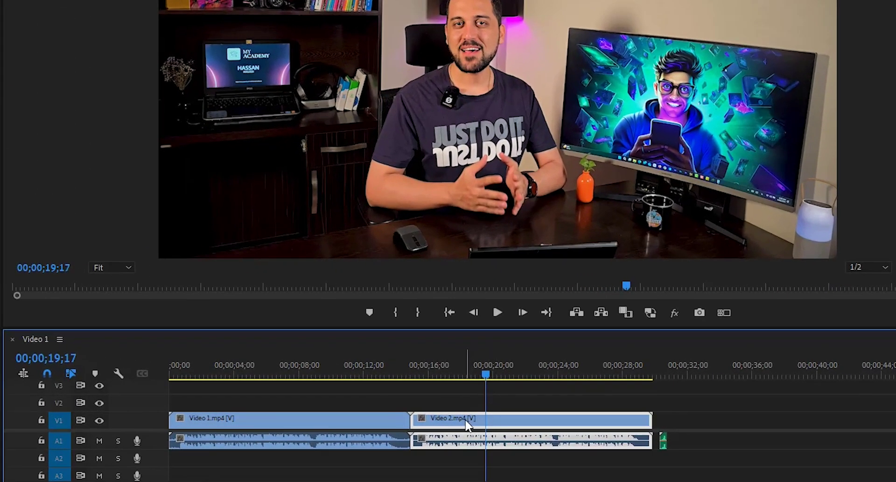
drag(470, 423, 469, 404)
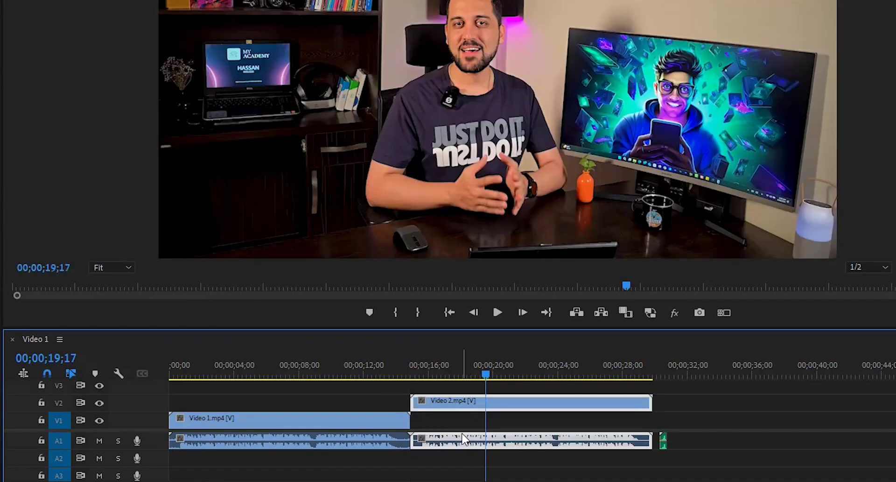
drag(457, 447, 466, 461)
drag(456, 404, 213, 405)
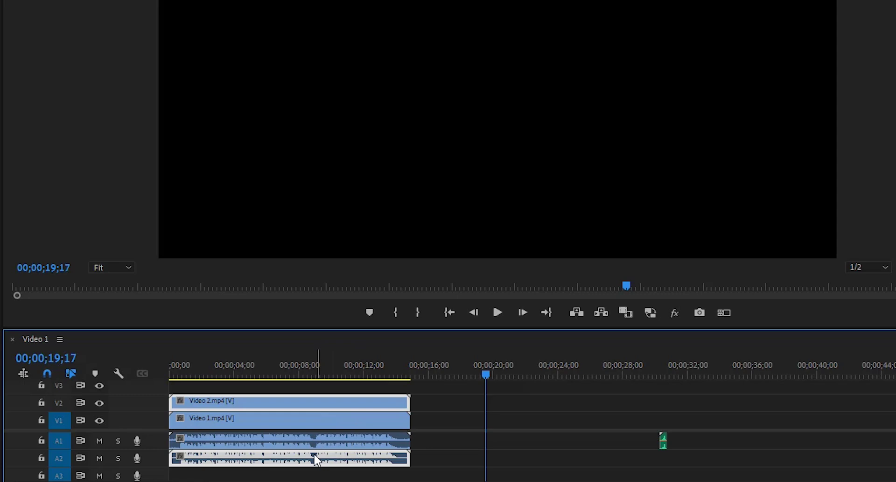
click(313, 374)
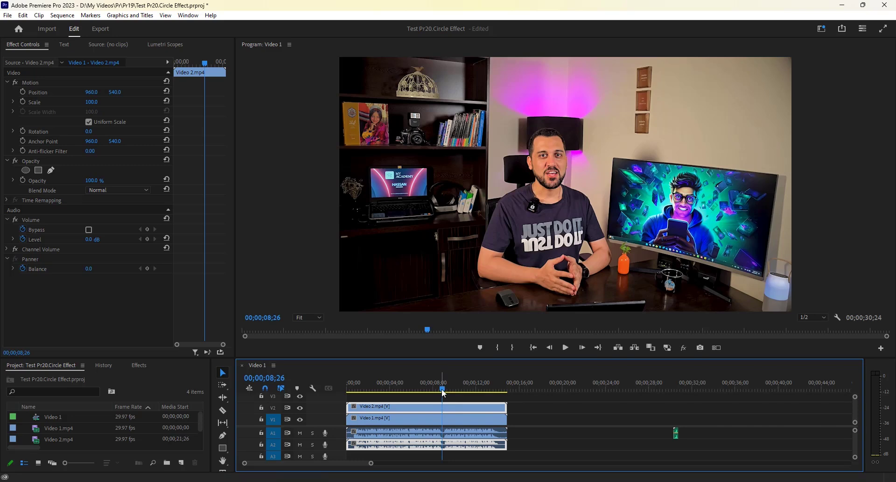
Apply the Circle effect to the Video 2 clip on V2 and set its blending mode to Stencil Alpha
click(143, 364)
click(60, 378)
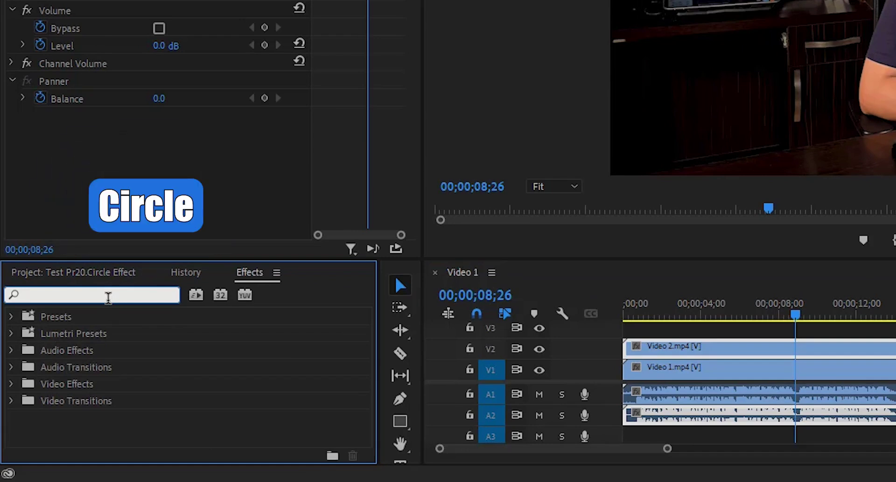
text(Circle)
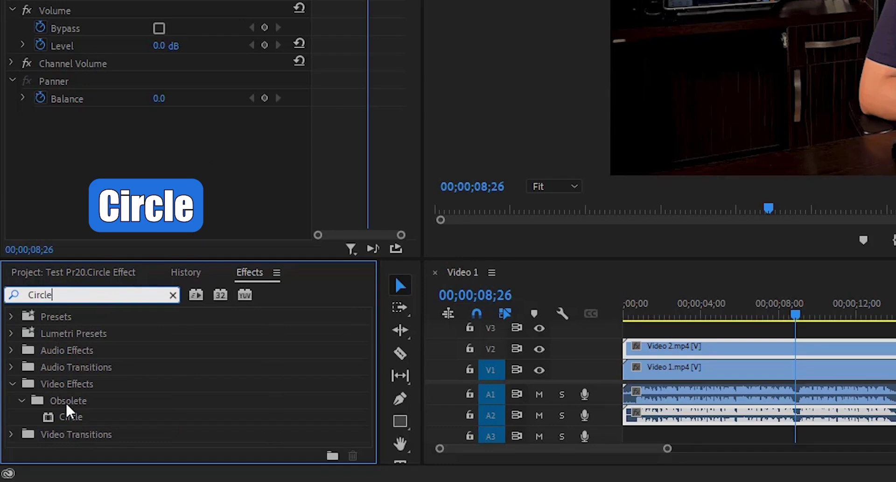
drag(70, 417, 744, 349)
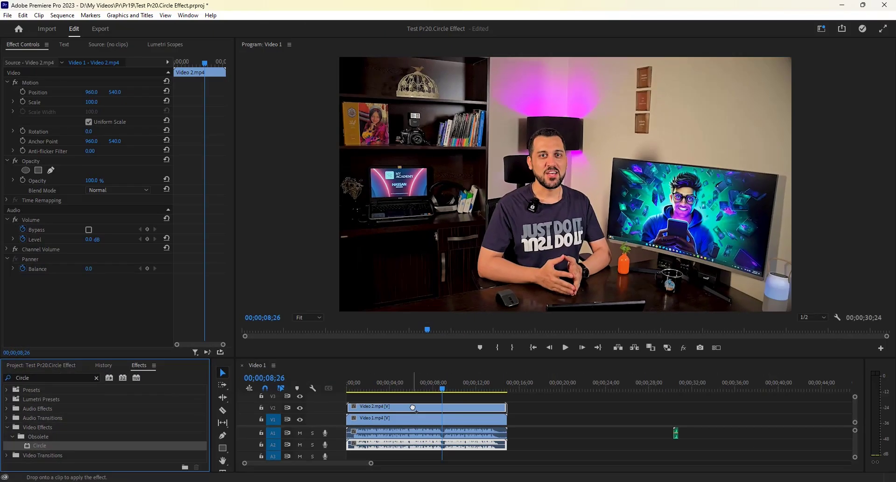
drag(412, 407, 413, 407)
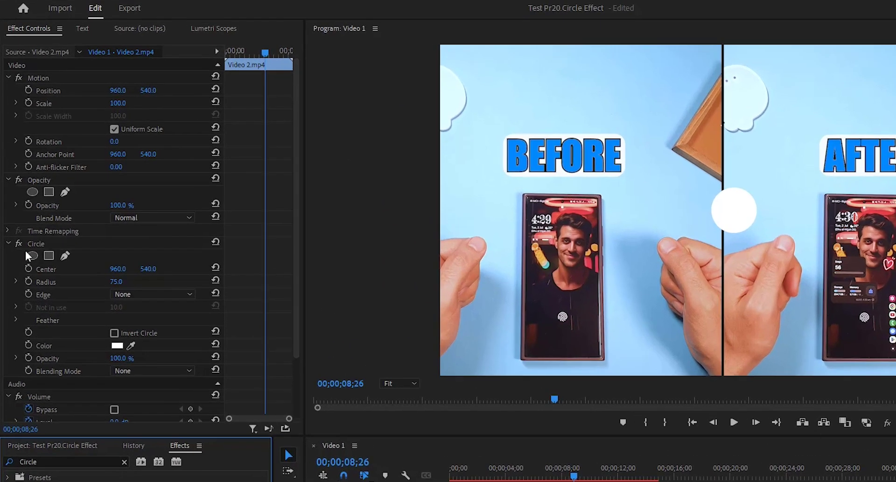
click(127, 371)
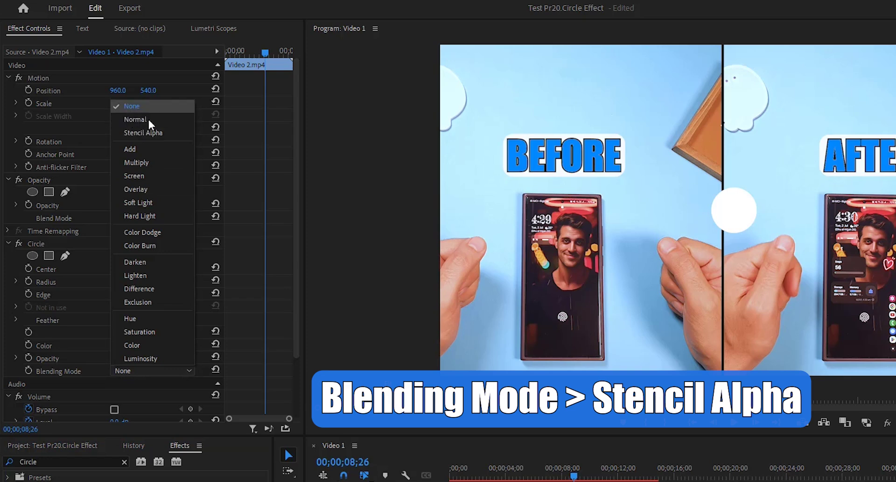
click(142, 133)
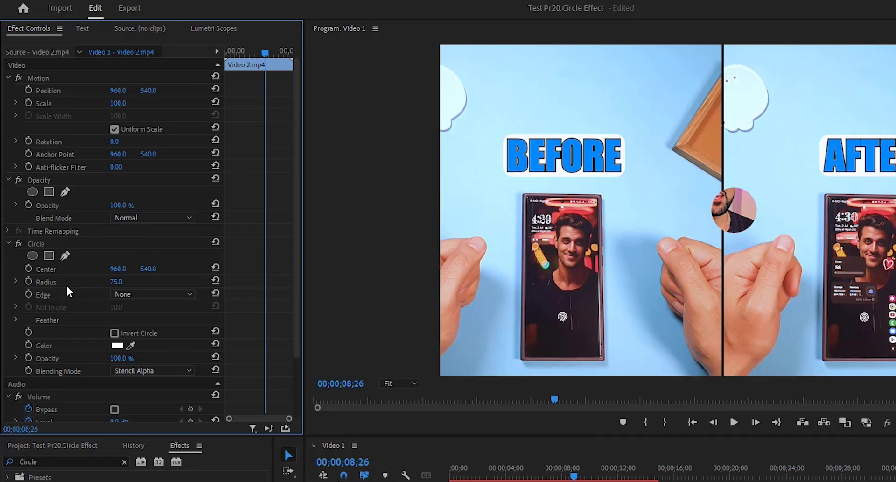
Enlarge the Circle effect to a radius of 449 and set its center to 901, 669 around the presenter
drag(116, 281, 139, 269)
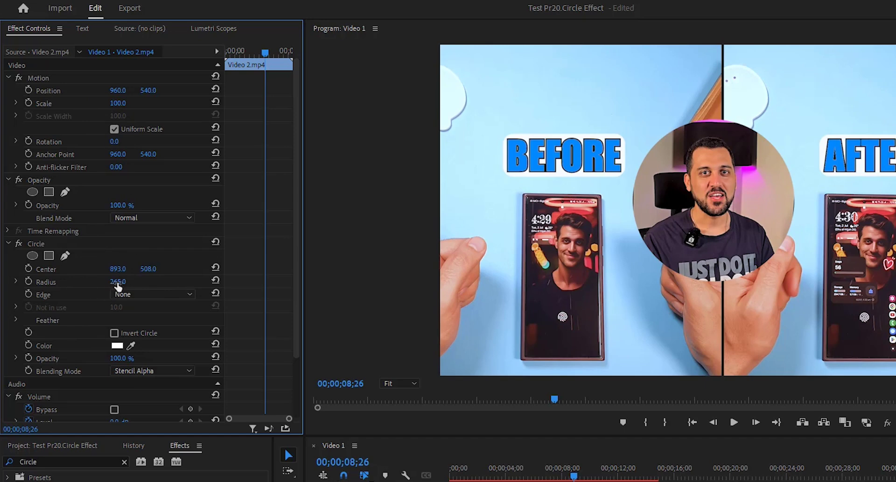
drag(116, 285, 138, 285)
mouse_move(115, 104)
mouse_down()
mouse_move(132, 103)
mouse_move(114, 103)
mouse_up()
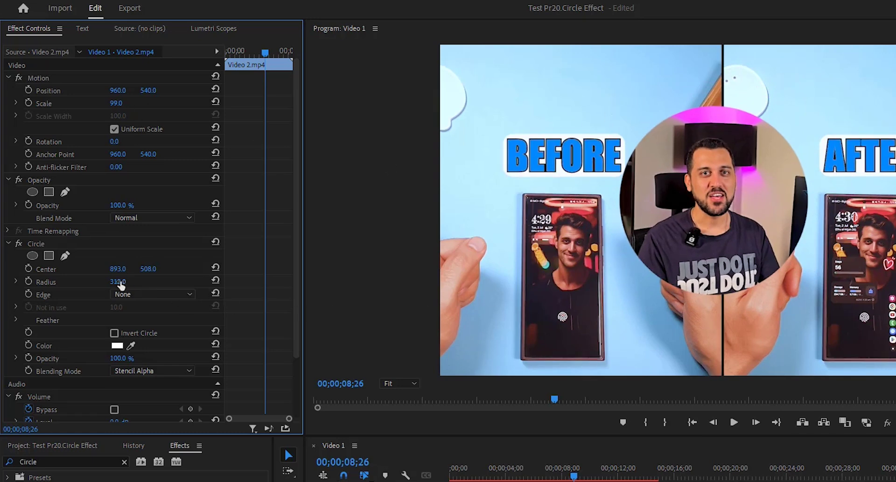
drag(118, 281, 206, 269)
drag(119, 283, 165, 268)
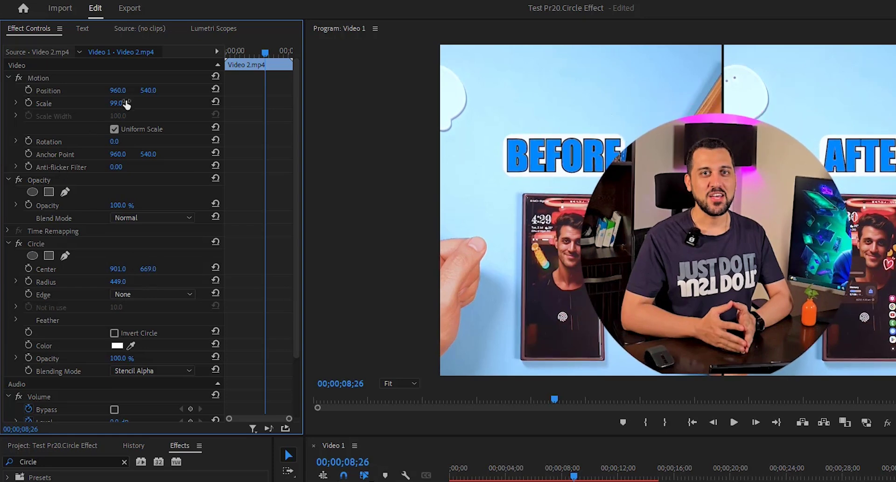
Scale the Video 2 clip to 56 at position 945, 237, and set the Circle center to 903, 630
drag(127, 102, 110, 91)
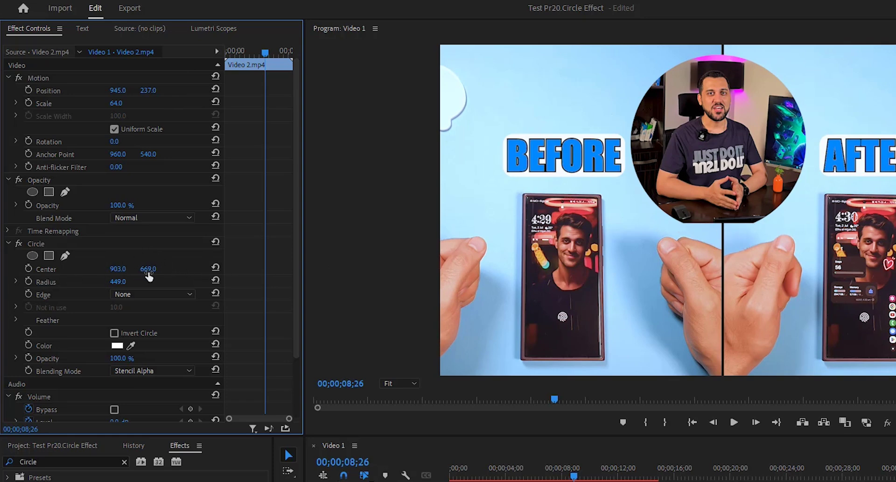
mouse_move(149, 275)
mouse_down()
mouse_move(130, 275)
mouse_move(154, 270)
mouse_up()
drag(117, 107, 113, 108)
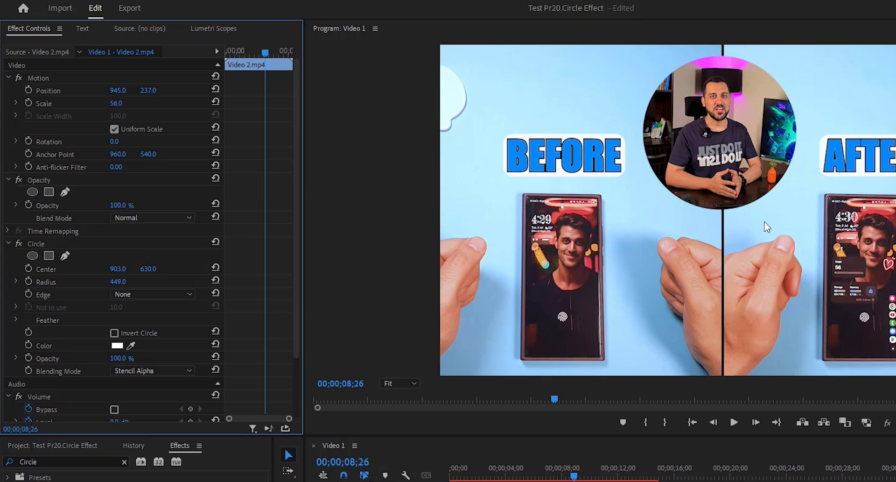
Fine-tune the placement in the preview, with the Circle center at 903.6, 622.8 and the clip position at 947, 227.1
click(46, 270)
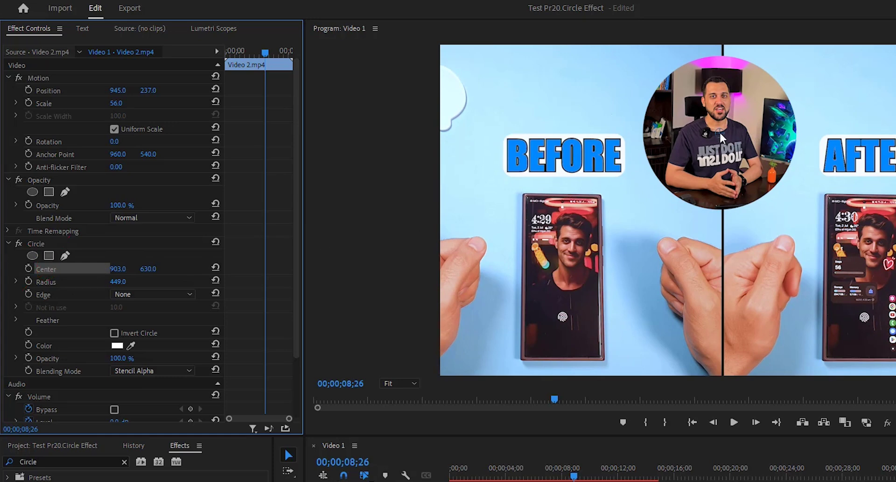
mouse_move(721, 135)
mouse_down()
mouse_move(727, 127)
mouse_move(690, 136)
mouse_move(726, 142)
mouse_move(722, 132)
mouse_up()
drag(721, 131, 719, 130)
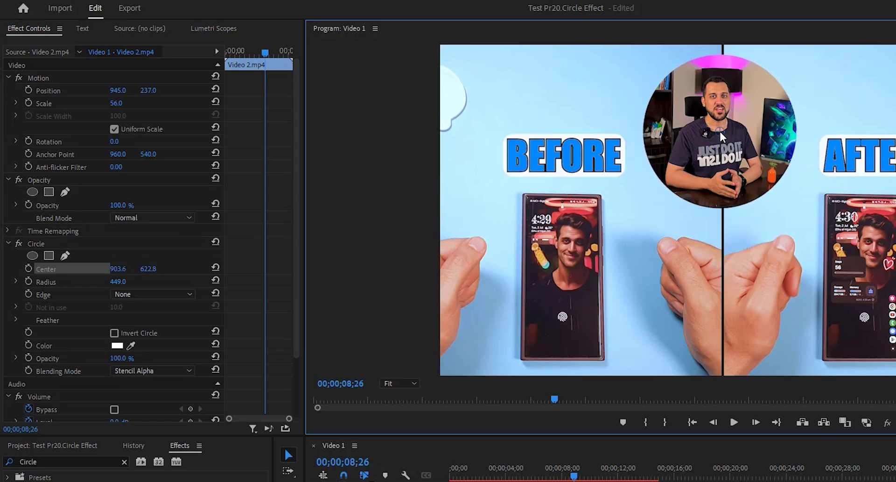
click(50, 91)
mouse_move(708, 144)
mouse_down()
mouse_move(745, 149)
mouse_move(747, 166)
mouse_move(689, 114)
mouse_move(723, 139)
mouse_move(705, 149)
mouse_move(709, 127)
mouse_move(709, 148)
mouse_up()
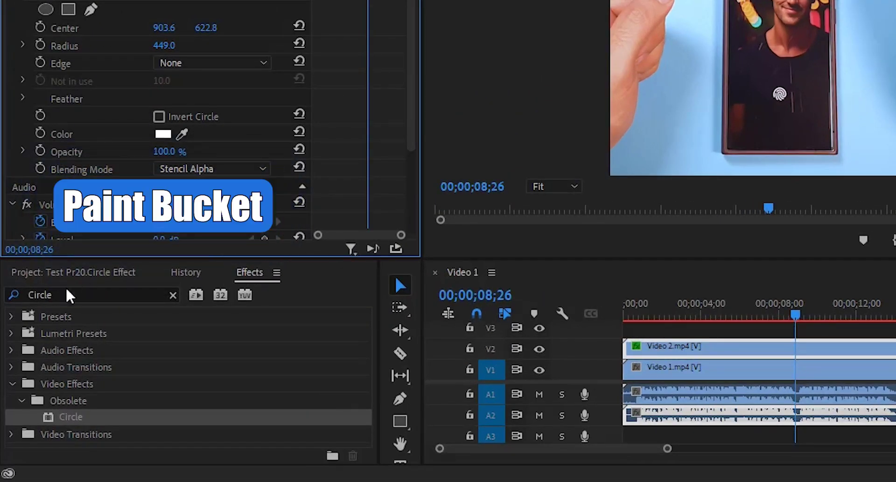
Find the Paint Bucket effect and apply it to the Video 2 clip on V2
click(70, 294)
key(ctrl+a)
text(paint buck)
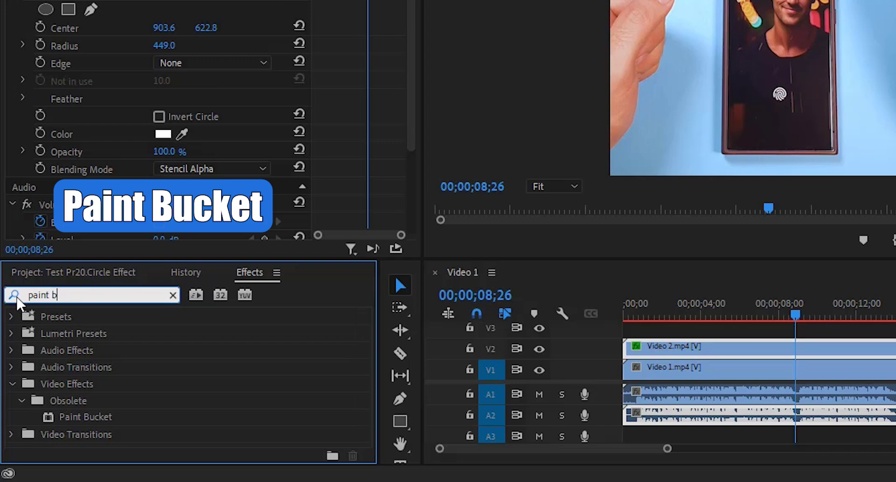
text(et)
click(84, 418)
mouse_move(84, 420)
mouse_down()
mouse_move(553, 332)
mouse_move(647, 332)
mouse_move(673, 349)
mouse_up()
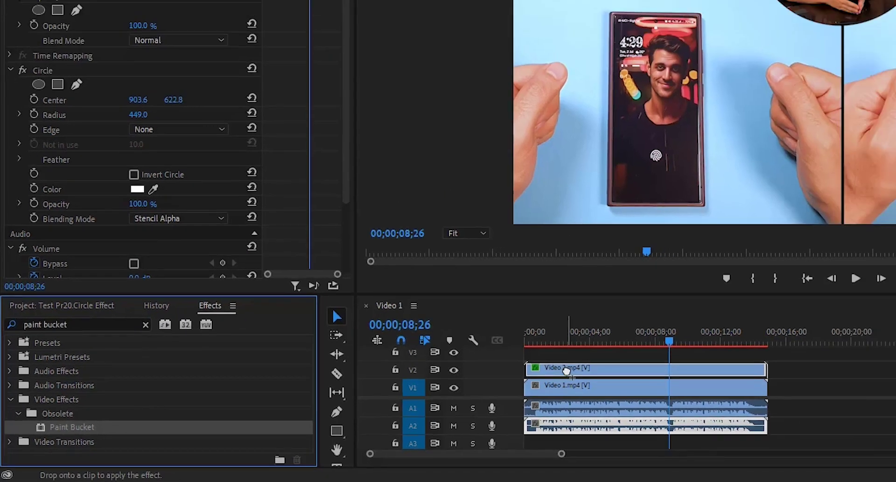
drag(566, 370, 566, 370)
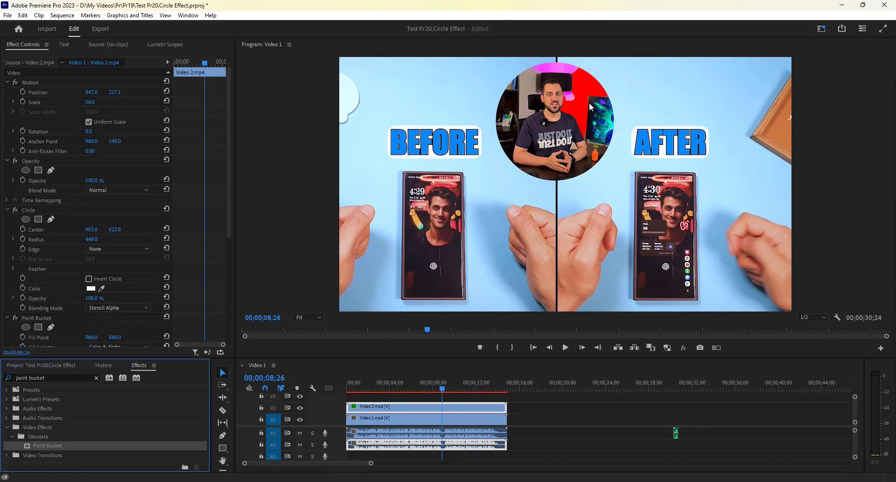
Set the Paint Bucket's fill selector to Alpha Channel and its stroke option to Stroke
click(205, 265)
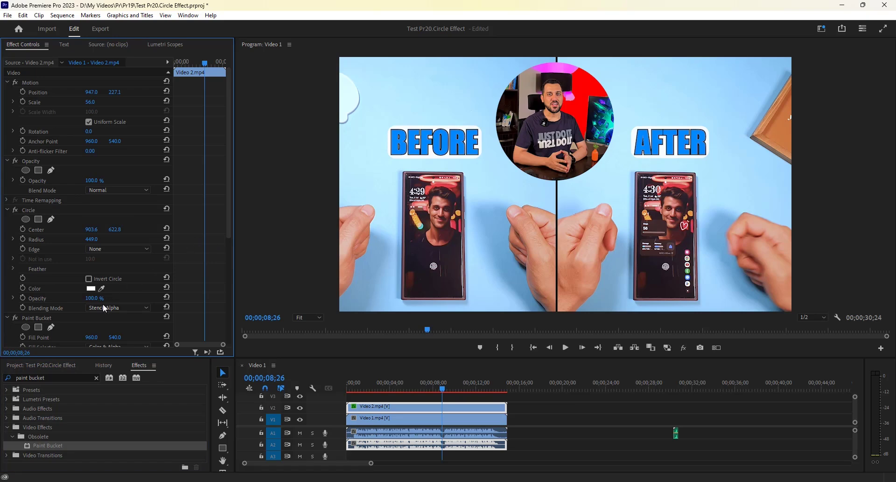
mouse_move(231, 221)
mouse_down()
mouse_move(233, 246)
mouse_move(223, 251)
mouse_up()
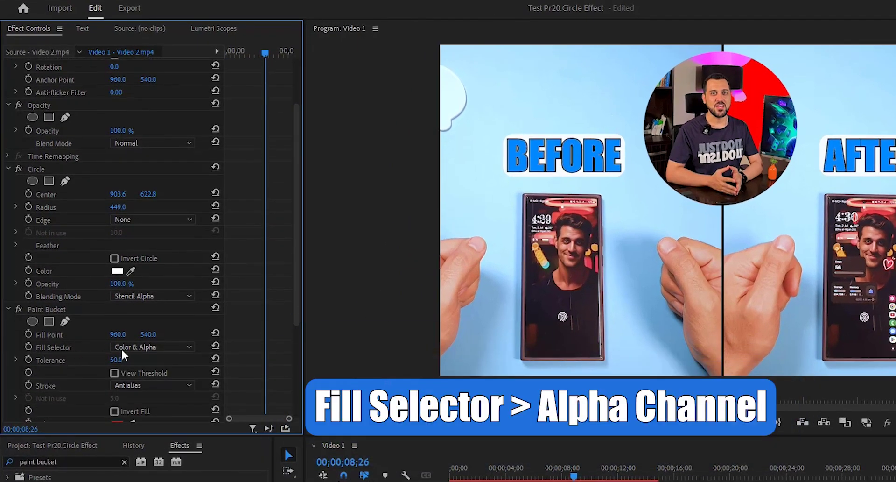
click(133, 347)
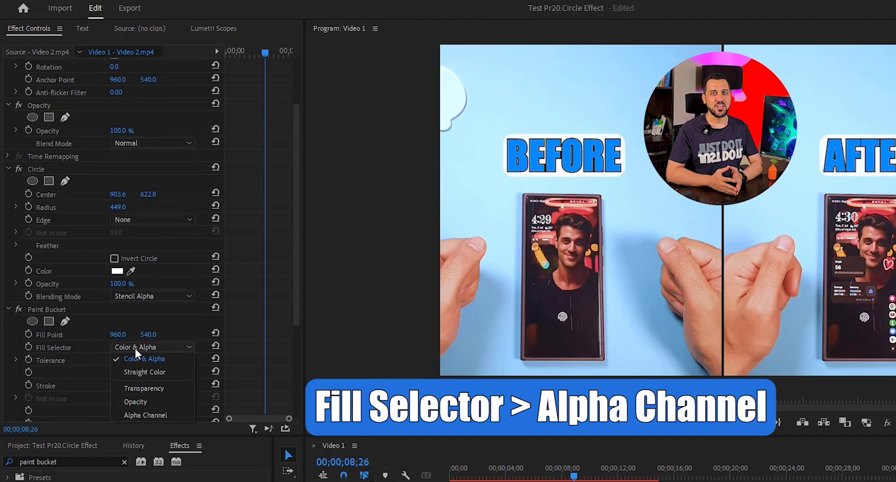
click(157, 414)
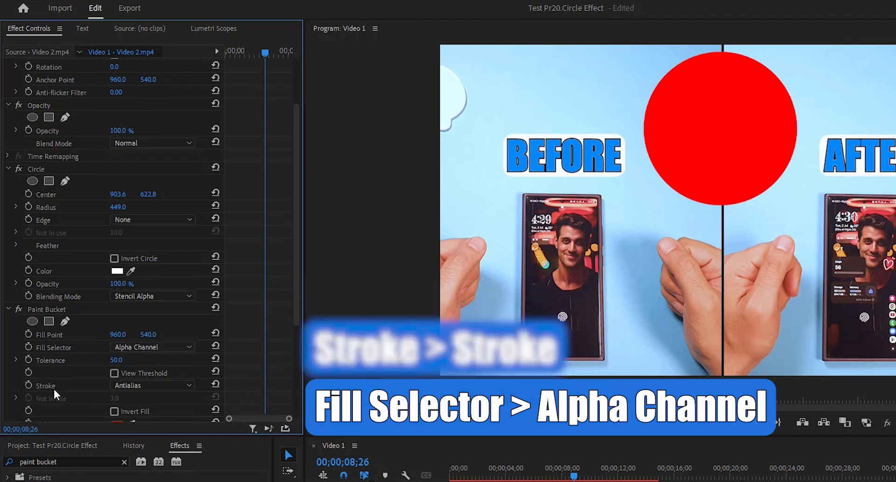
click(135, 384)
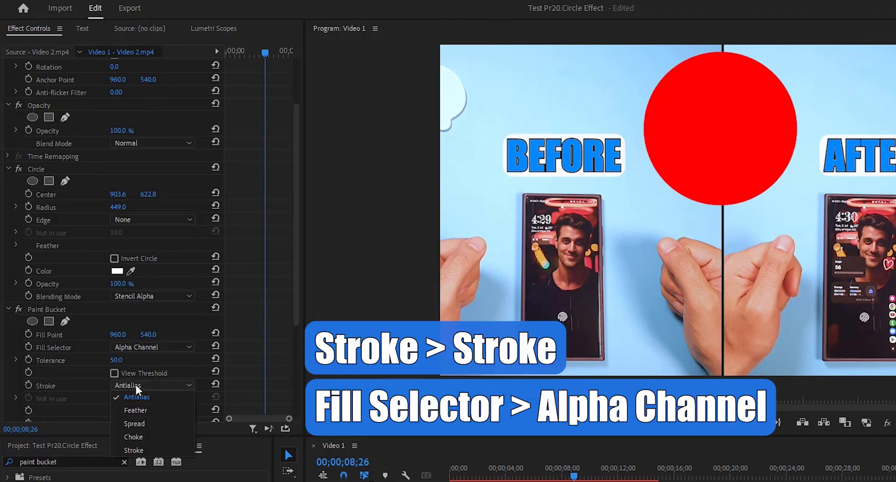
click(137, 450)
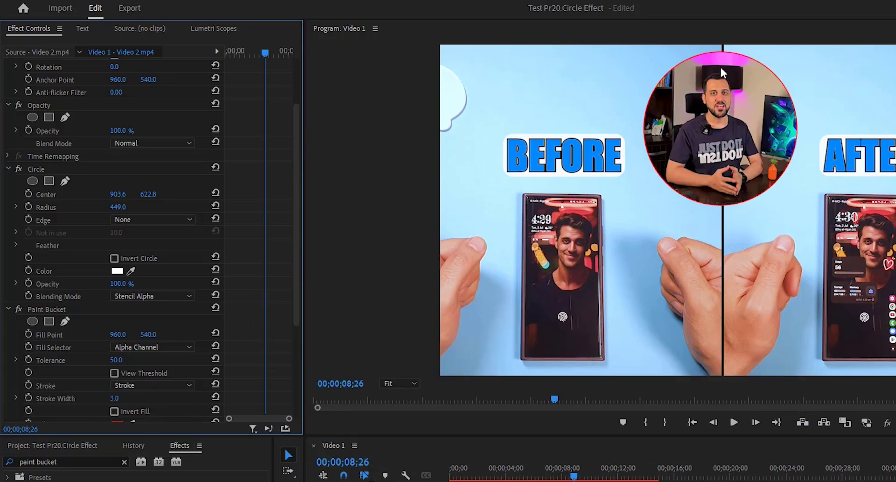
Change the Paint Bucket color to white (FFFFFF) and set the stroke width to 8.9
drag(298, 318, 301, 372)
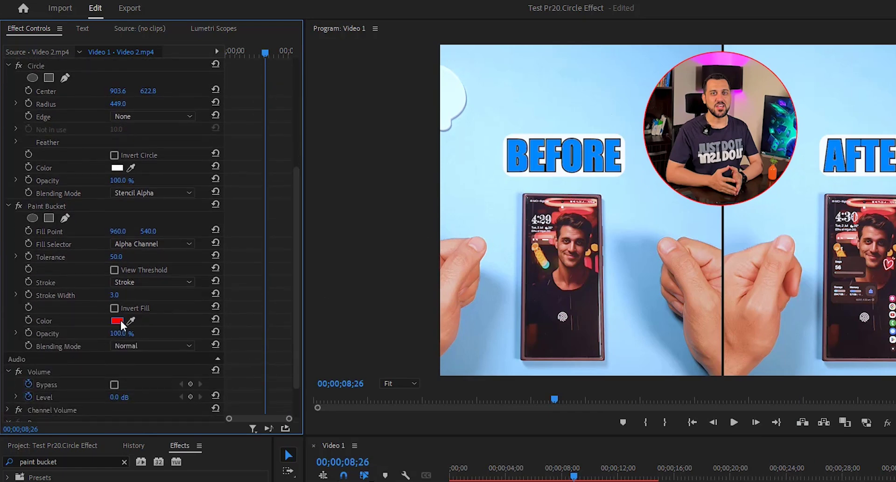
click(121, 320)
click(437, 365)
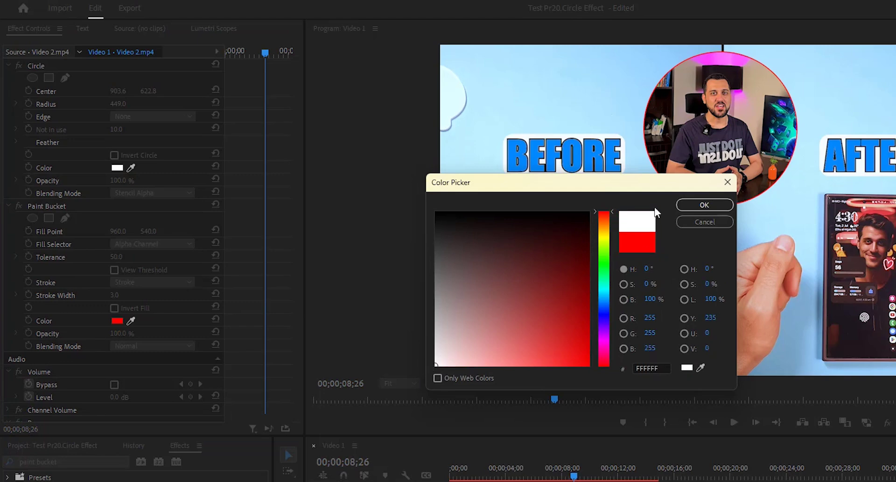
click(693, 207)
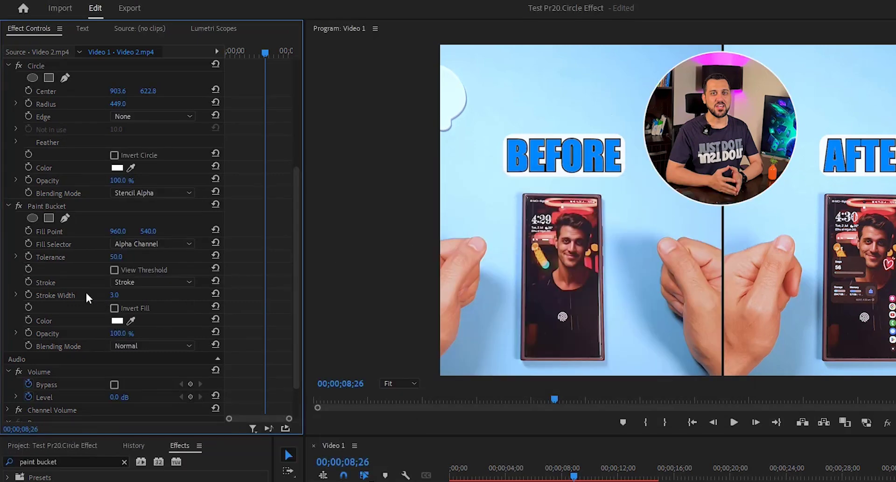
mouse_move(111, 295)
mouse_down()
mouse_move(243, 295)
mouse_move(137, 295)
mouse_up()
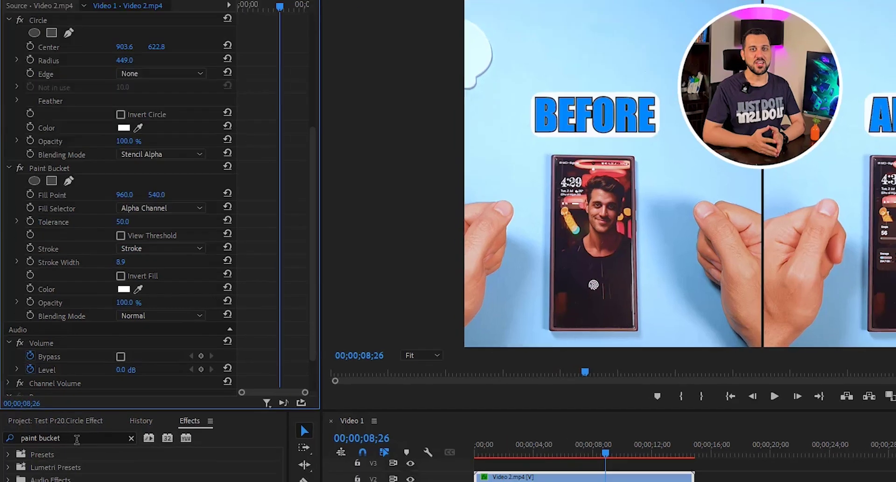
Find the Drop Shadow effect and apply it to the Video 2 clip on V2
drag(56, 461, 13, 469)
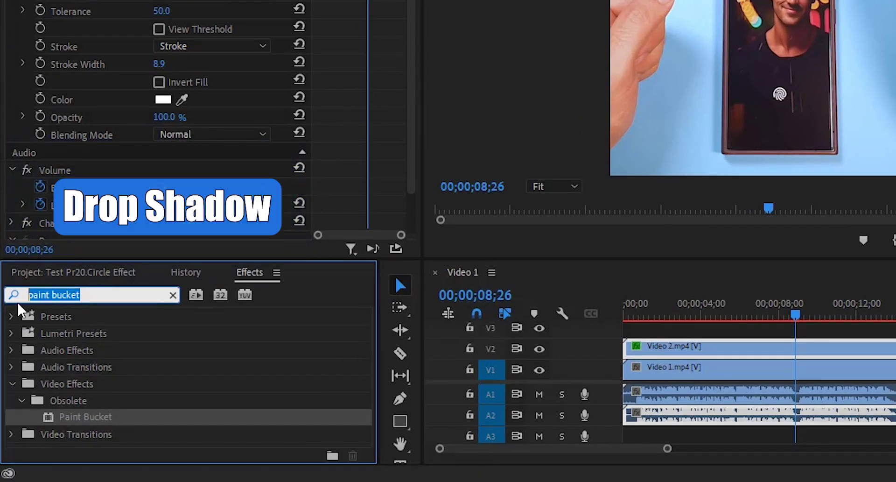
text(D)
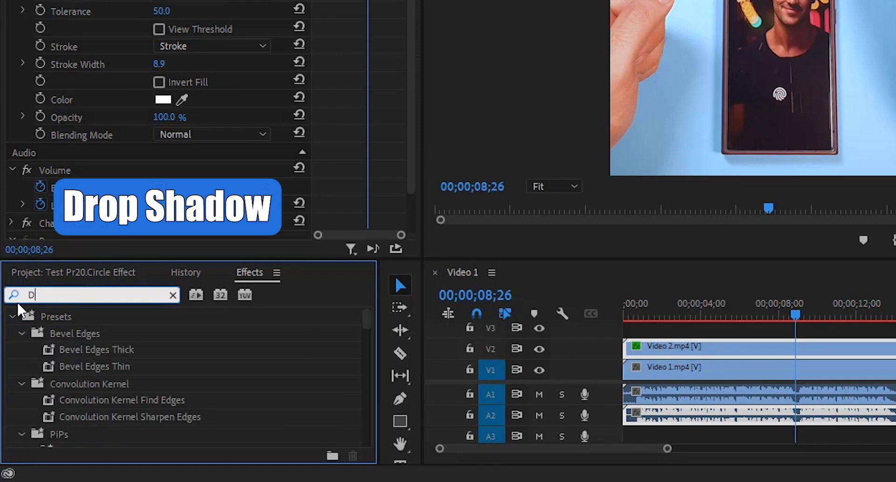
text(rop shadow)
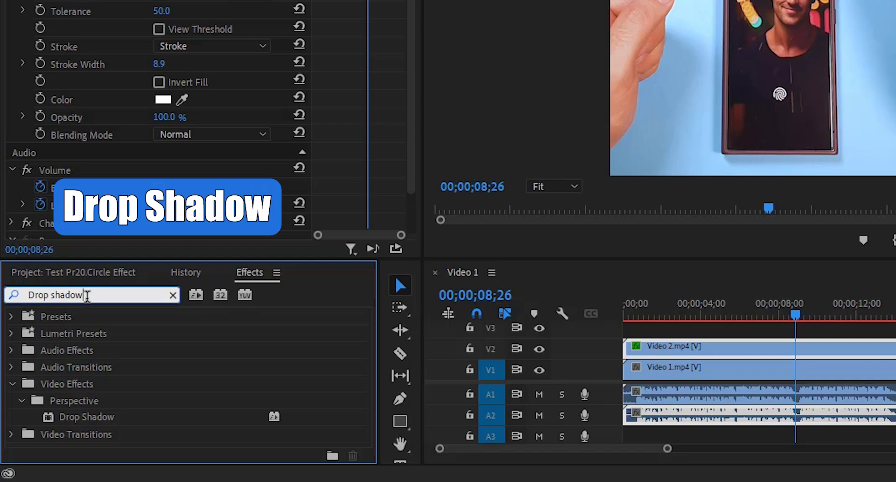
drag(103, 417, 676, 346)
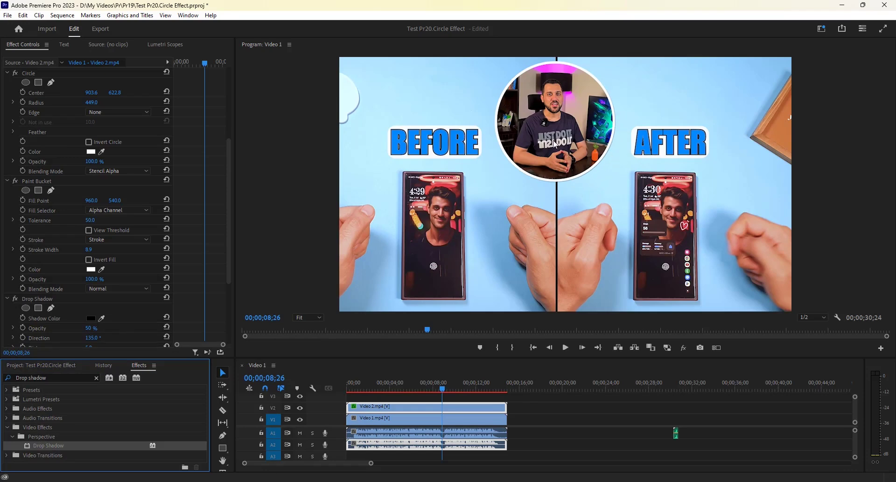
Set the Drop Shadow's opacity to 100% on the Video 2 clip
click(313, 322)
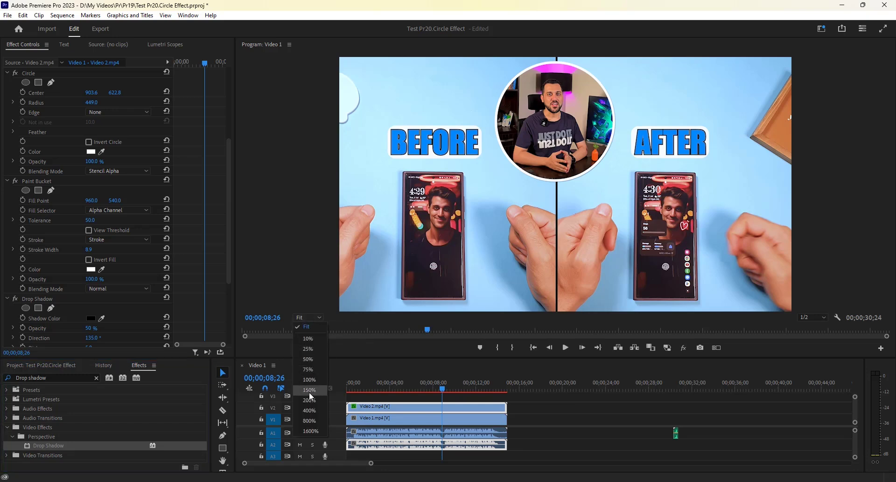
click(310, 380)
drag(891, 197, 892, 138)
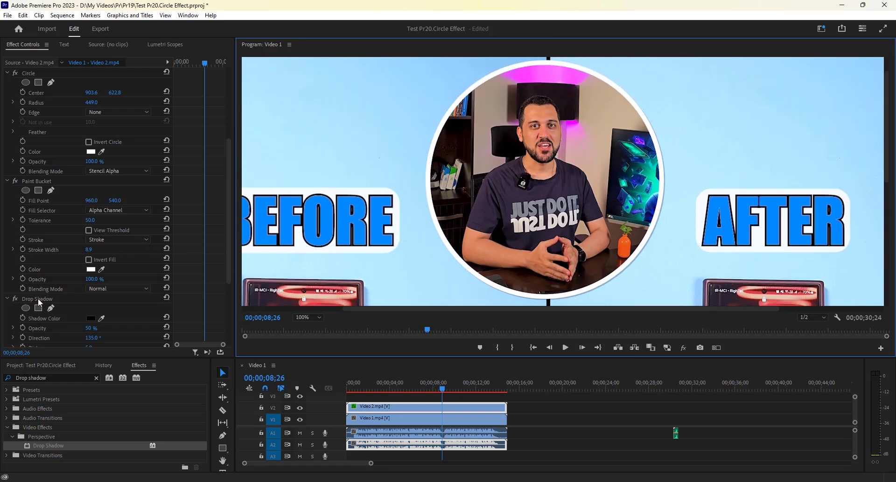
drag(229, 237, 227, 300)
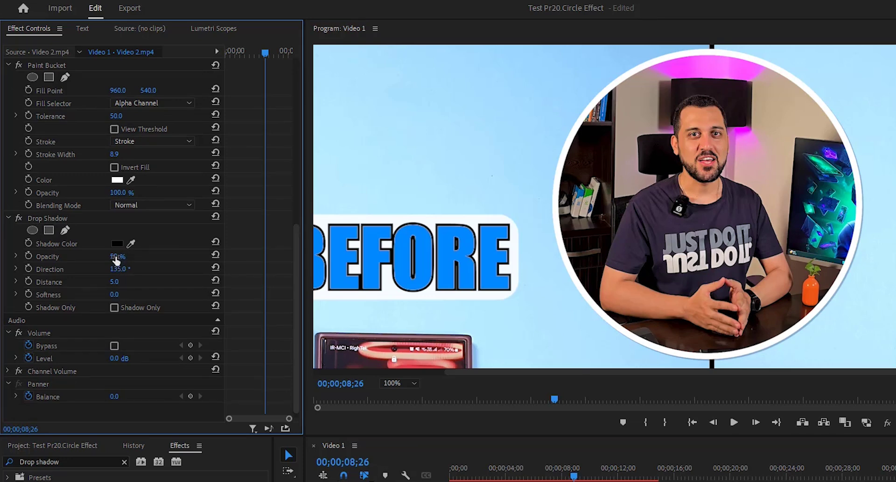
click(116, 257)
text(100)
key(Return)
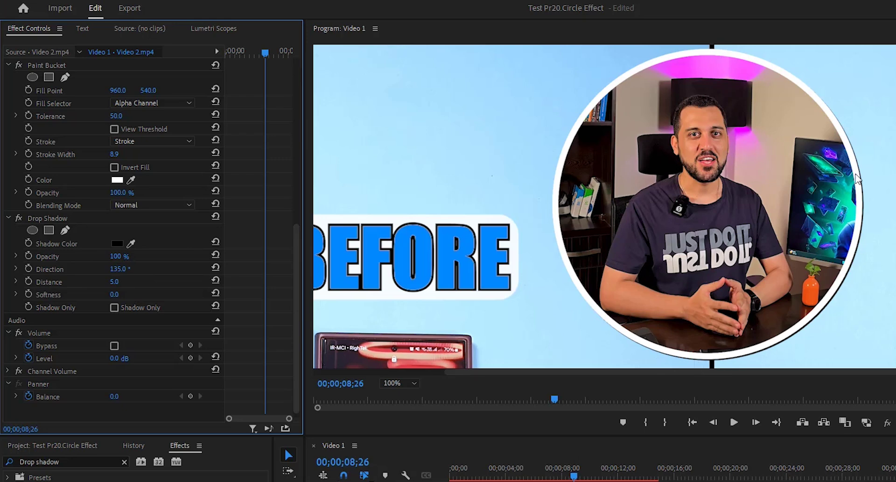
Try a different shadow direction and reset it, and set the Drop Shadow's distance to 19 and softness to 20
drag(122, 269, 87, 270)
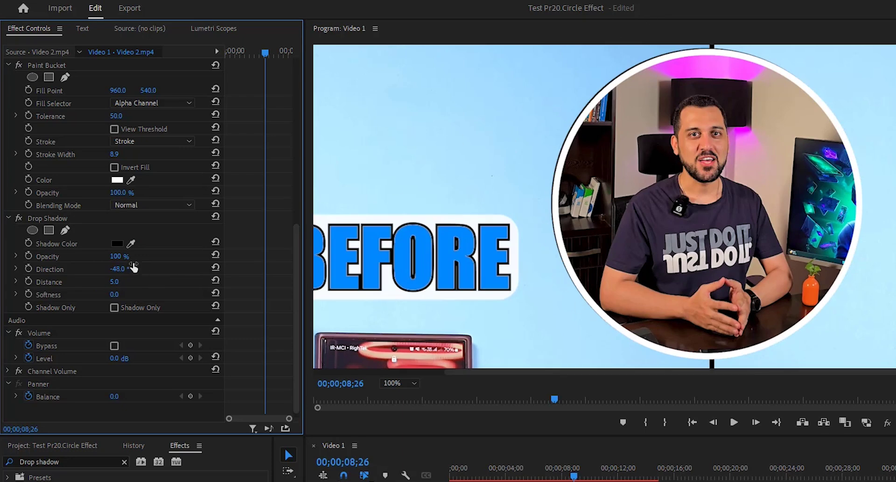
click(216, 268)
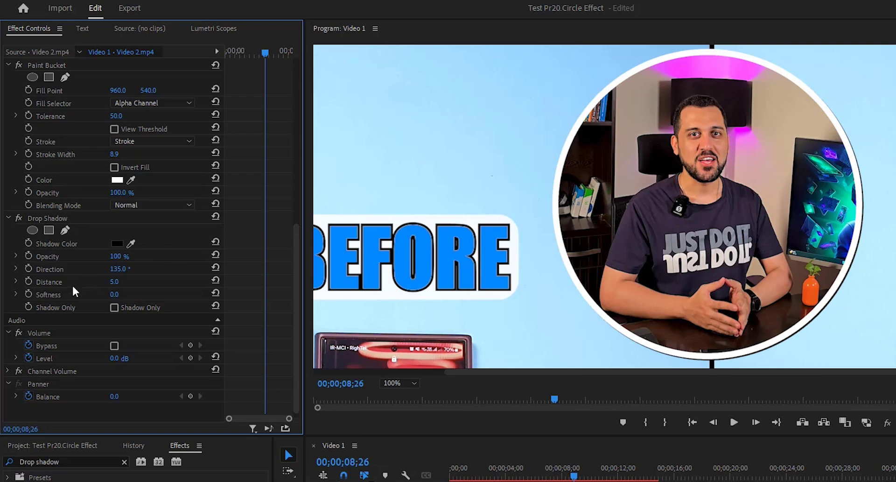
drag(111, 284, 127, 283)
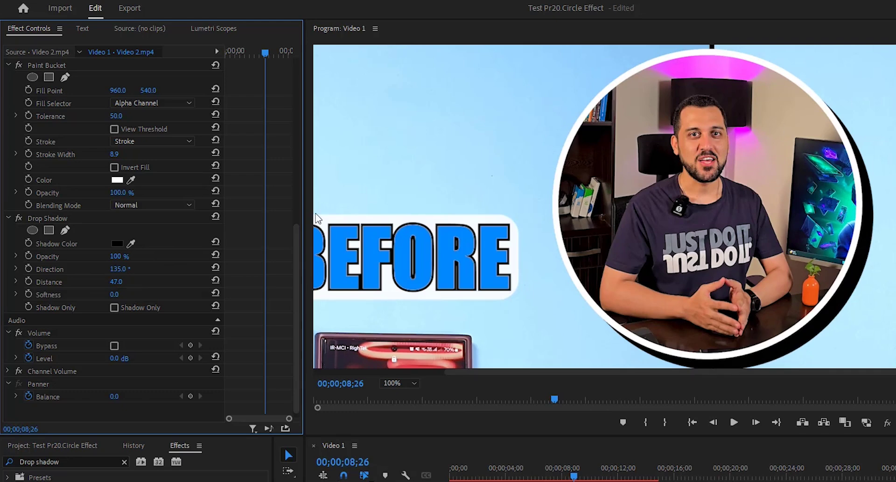
mouse_move(117, 284)
mouse_down()
mouse_move(105, 284)
mouse_move(126, 282)
mouse_move(118, 295)
mouse_move(126, 295)
mouse_up()
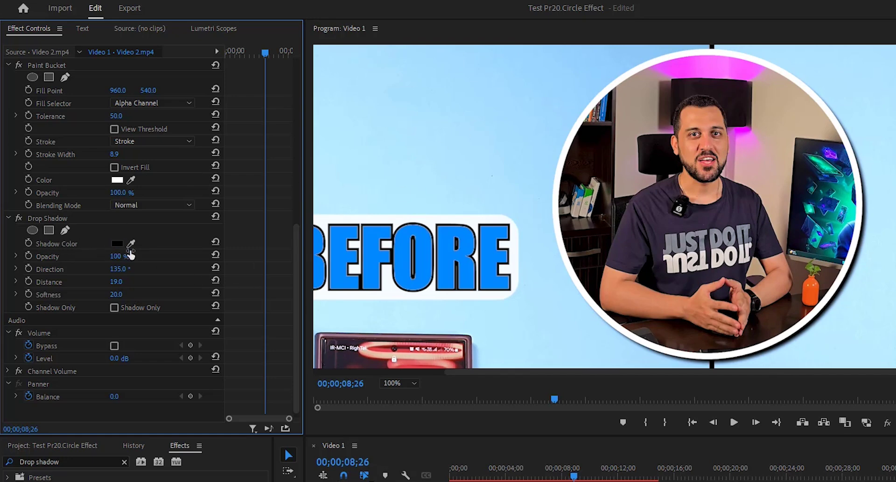
Change the Drop Shadow's color to dark gray and fit the whole frame in the program preview
click(116, 243)
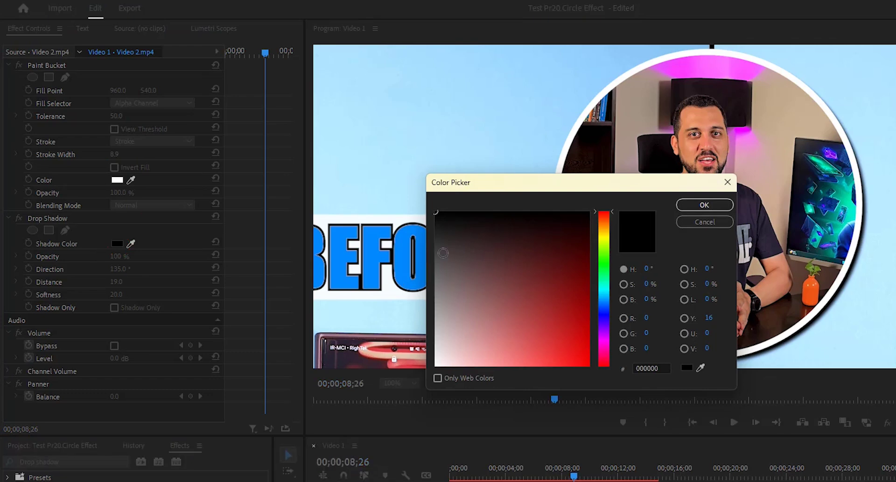
click(443, 252)
click(701, 206)
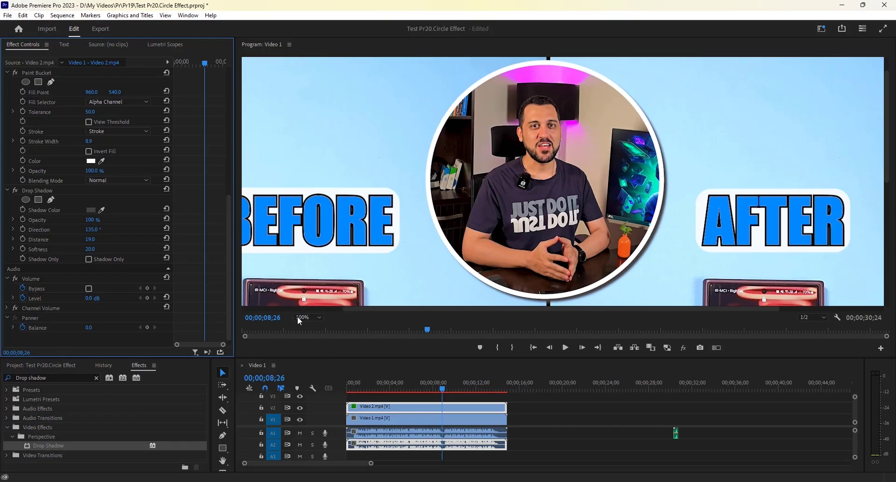
click(394, 383)
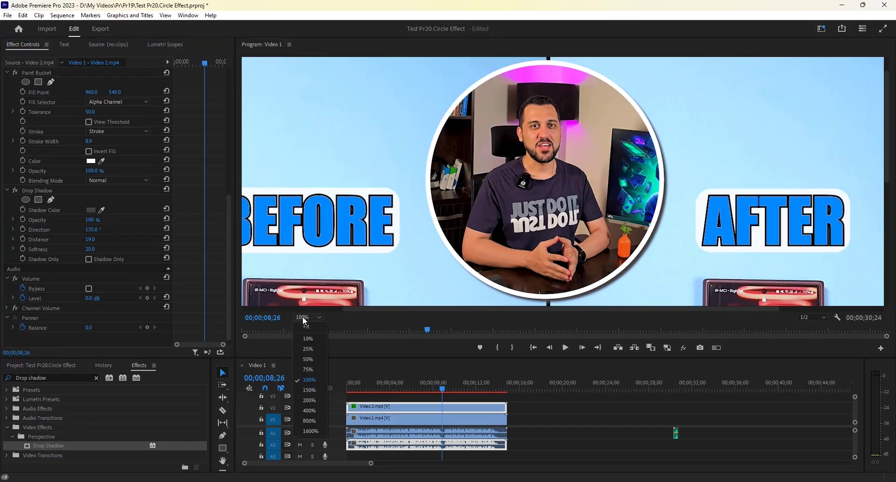
click(311, 328)
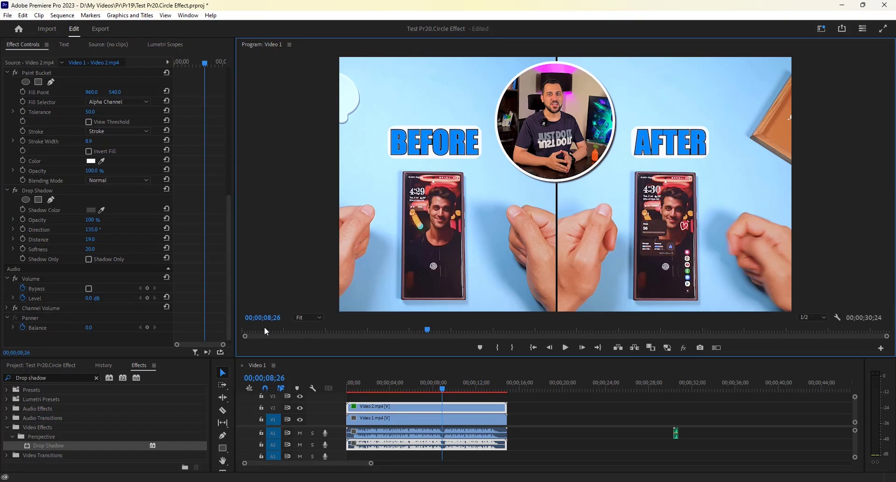
Start keyframing the Circle effect's center and radius at 00;00;08;26
drag(231, 260, 236, 184)
scroll(236, 182, down, 1)
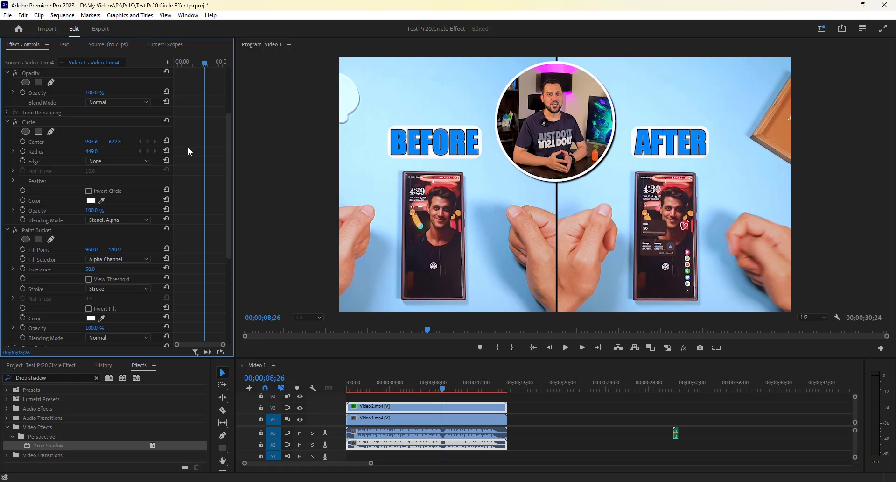
click(22, 141)
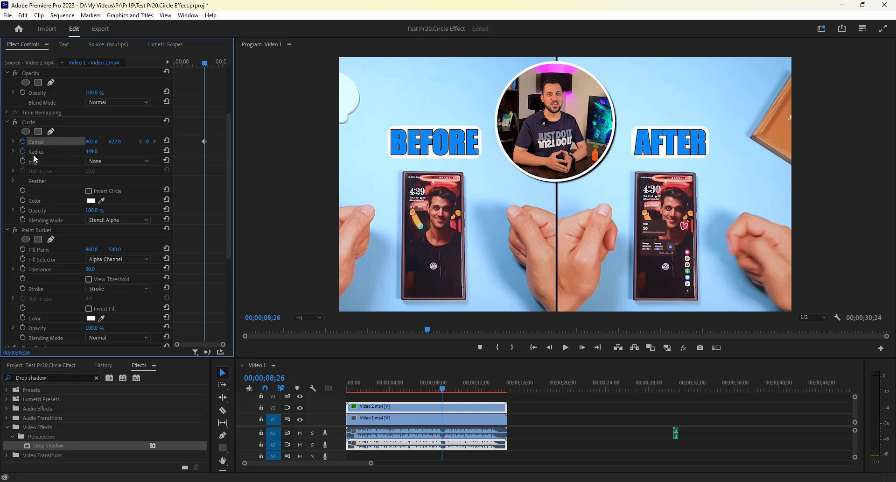
Start keyframing the Video 2 clip's position and scale at 00;00;08;26
drag(229, 138, 230, 81)
scroll(214, 76, up, 2)
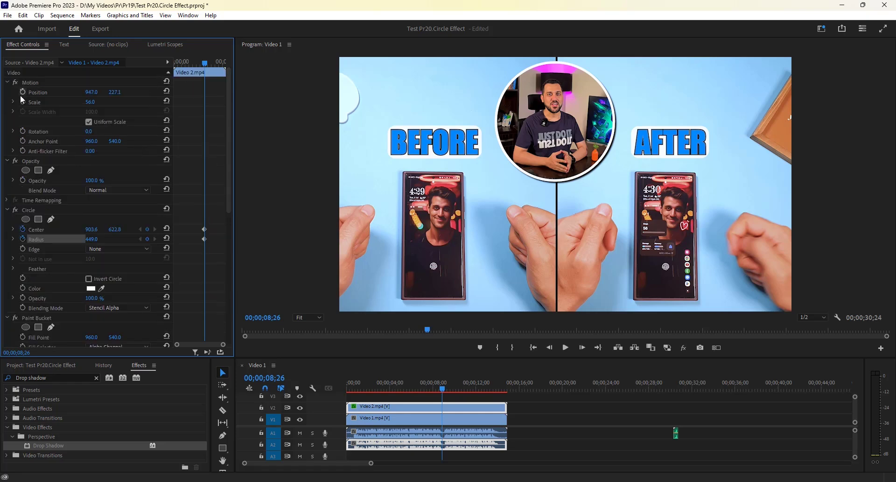
click(22, 92)
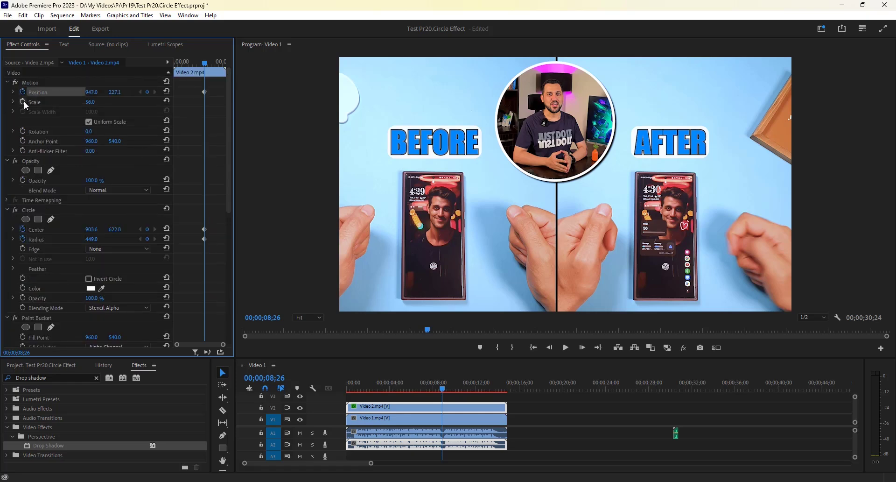
click(23, 101)
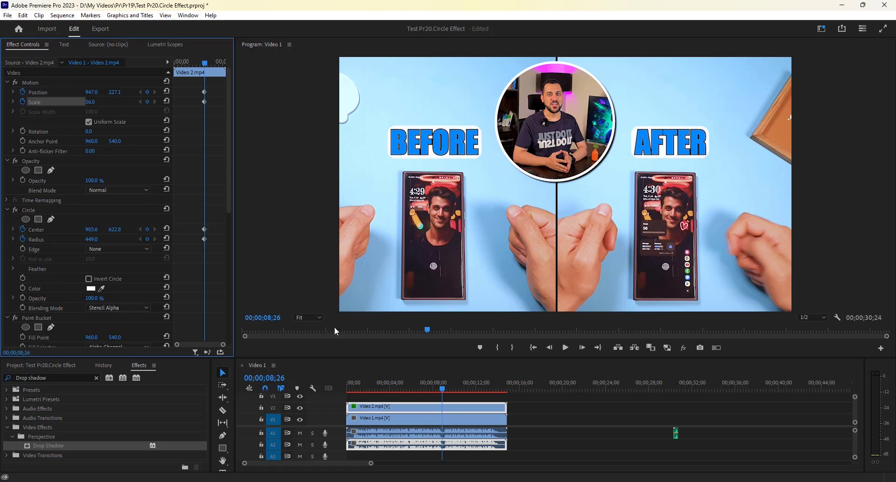
At 00;00;08;17, make Video 2 fill the frame by raising the Circle radius to 1228 and resetting scale to 100 and position to 960, 540
click(442, 390)
drag(443, 392, 439, 389)
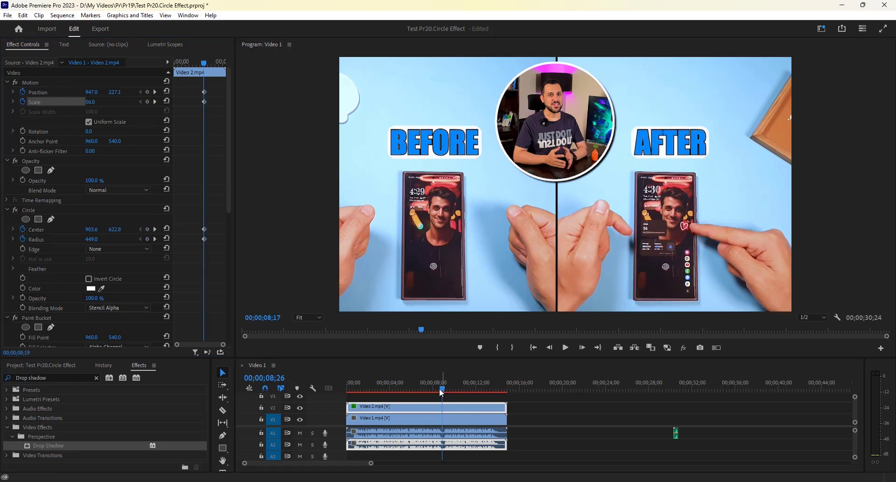
drag(91, 242, 280, 242)
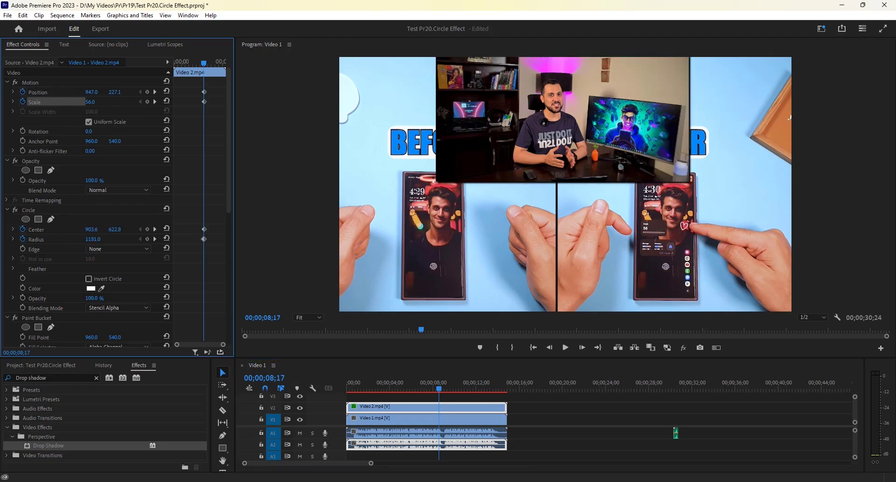
click(167, 101)
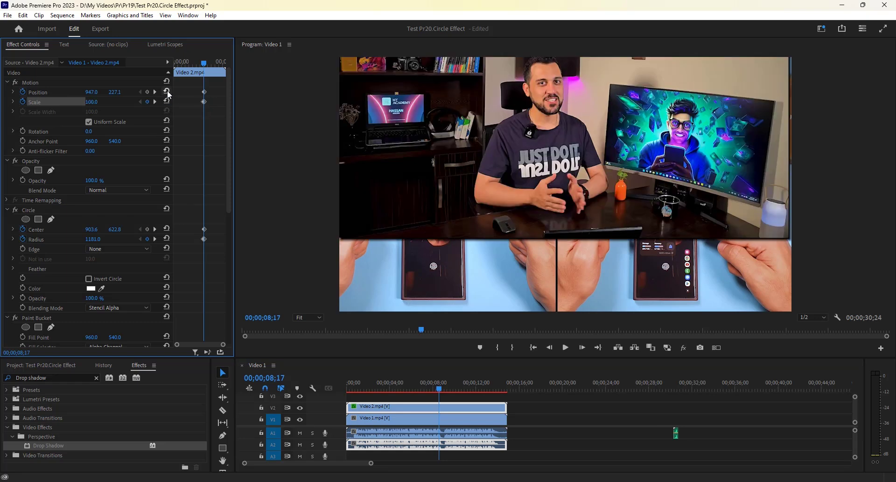
click(167, 92)
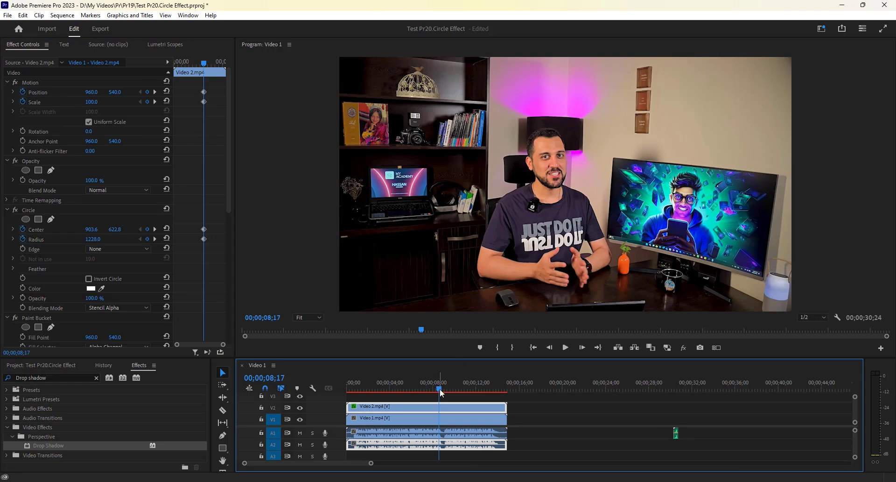
Move the whoosh sound effect to audio track A3 at the first keyframe of the transition, 00;00;08;17
drag(443, 393, 447, 391)
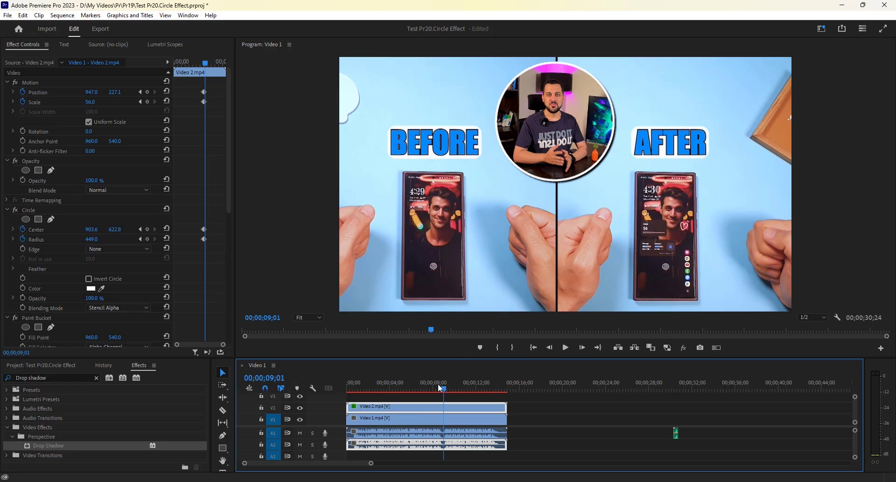
click(140, 102)
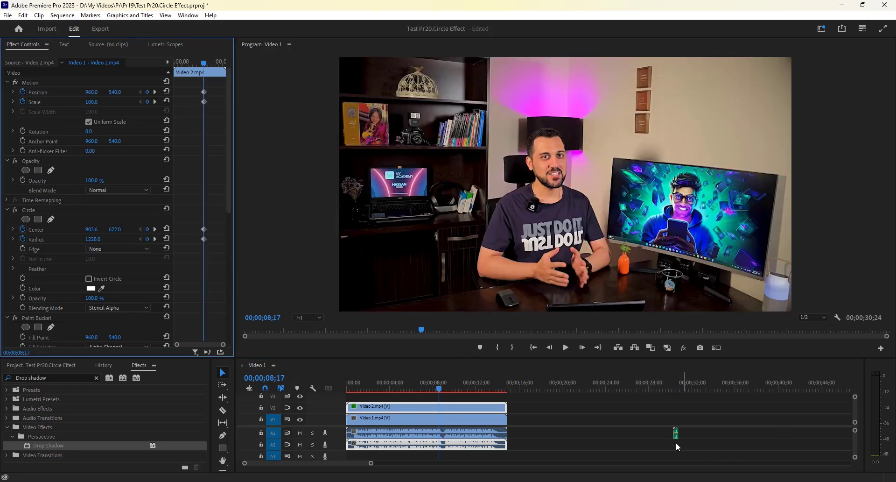
drag(676, 433, 445, 457)
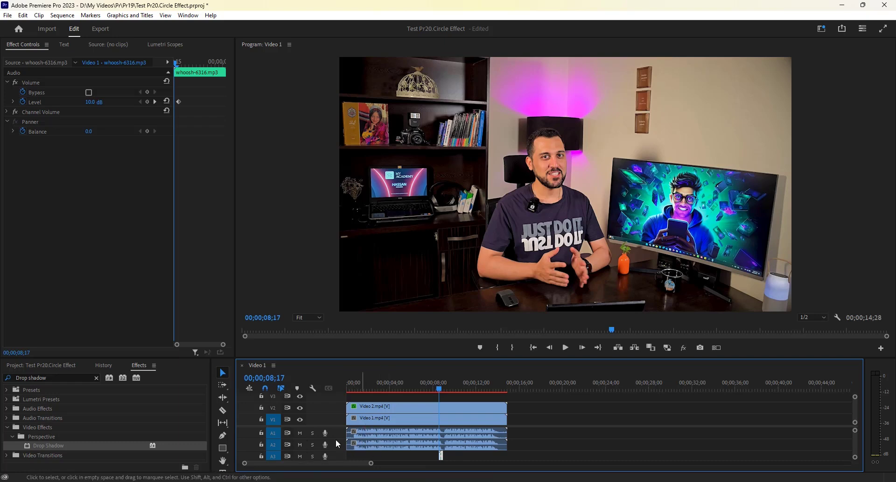
Play the sequence from the beginning to preview the circle transition with its sound effect
click(346, 385)
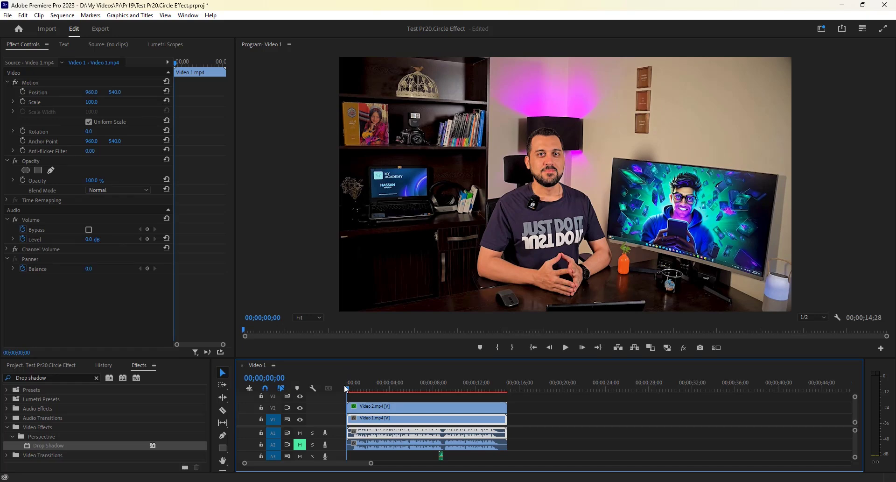
click(566, 348)
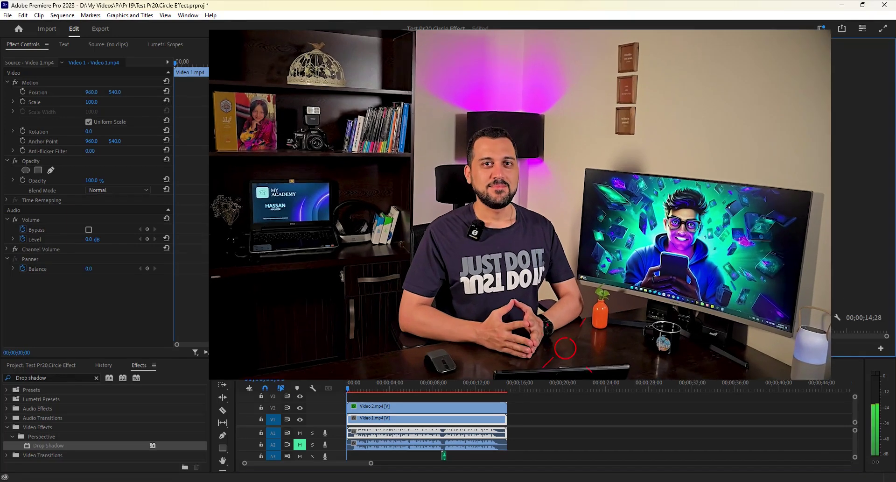